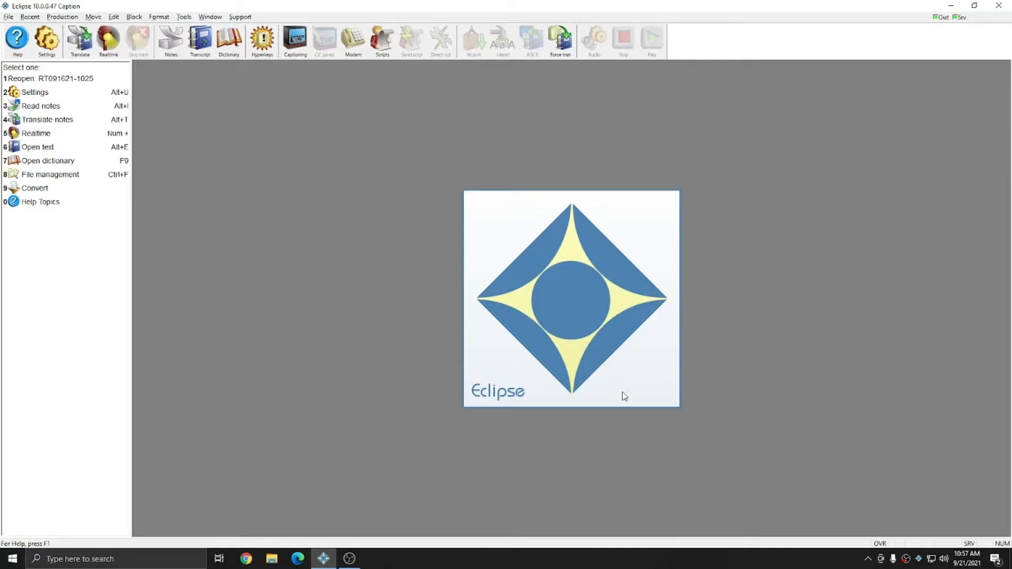
- Set the mode of the Closed Captioning realtime output format to Block, keeping Auto-block enabled, and confirm the format
{"action": "left_click", "coordinate": [47, 49]}
{"action": "left_click", "coordinate": [461, 201]}
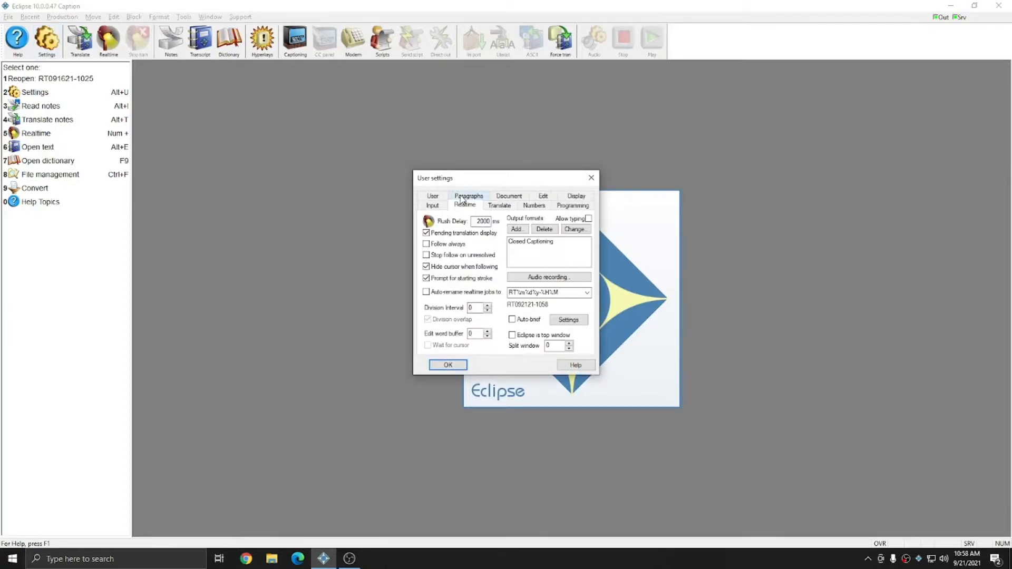
{"action": "double_click", "coordinate": [526, 242]}
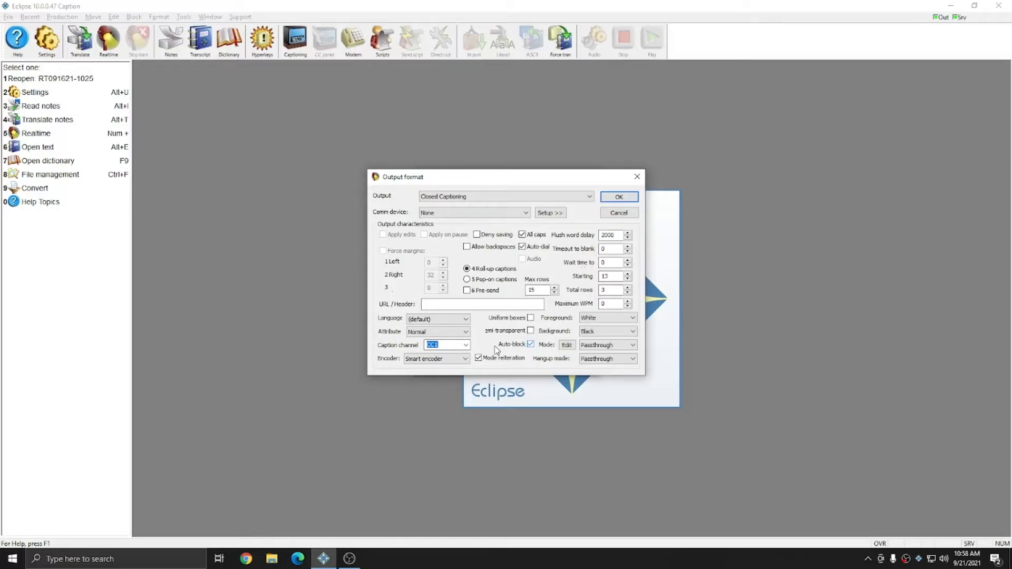
{"action": "left_click", "coordinate": [530, 345]}
{"action": "left_click", "coordinate": [530, 344]}
{"action": "left_click", "coordinate": [605, 346]}
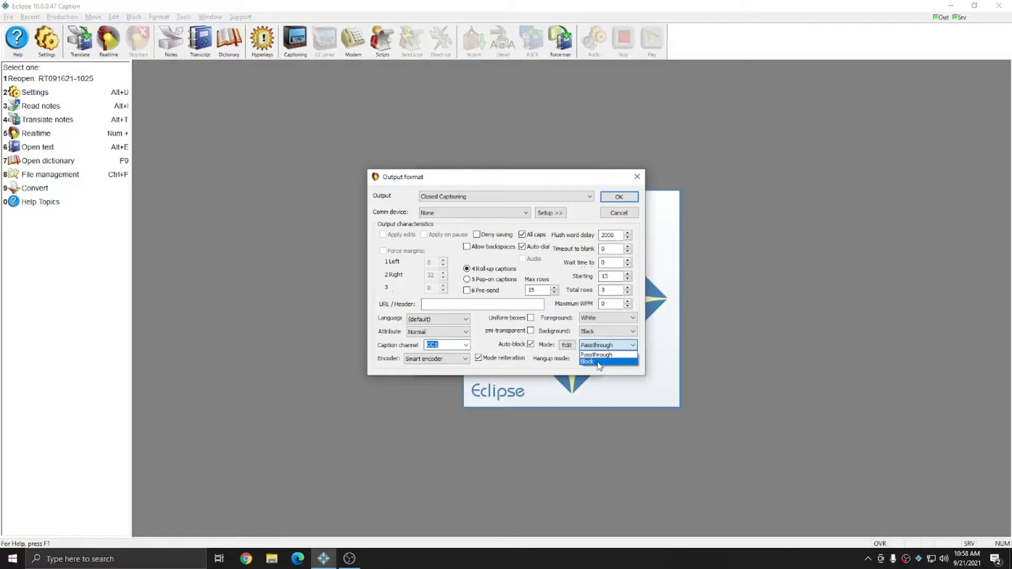
{"action": "left_click", "coordinate": [599, 362]}
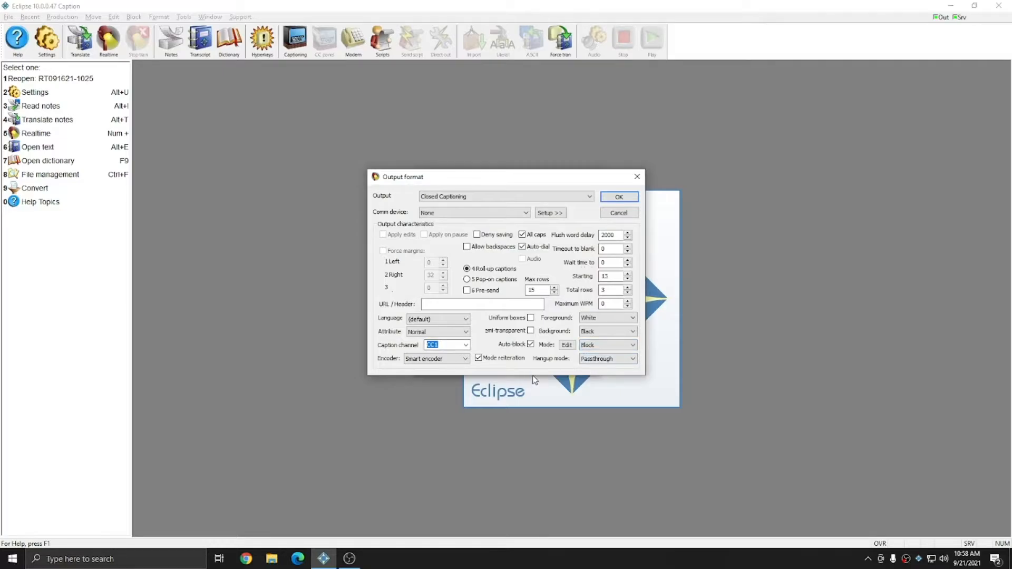
{"action": "left_click", "coordinate": [619, 197]}
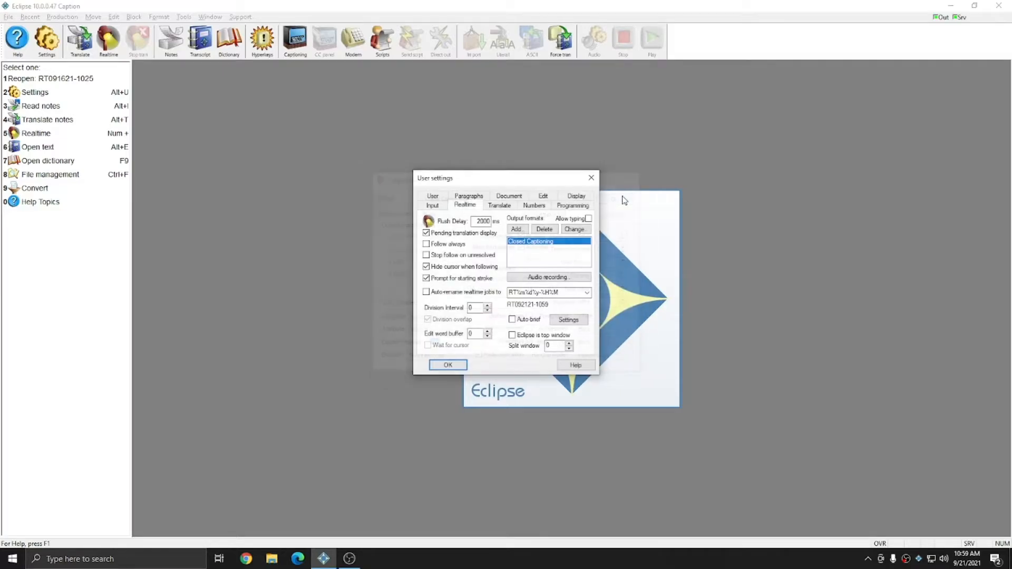
- Find the CC:RT Blank & Pass macro in the user's editing settings and open it for editing
{"action": "left_click", "coordinate": [547, 199]}
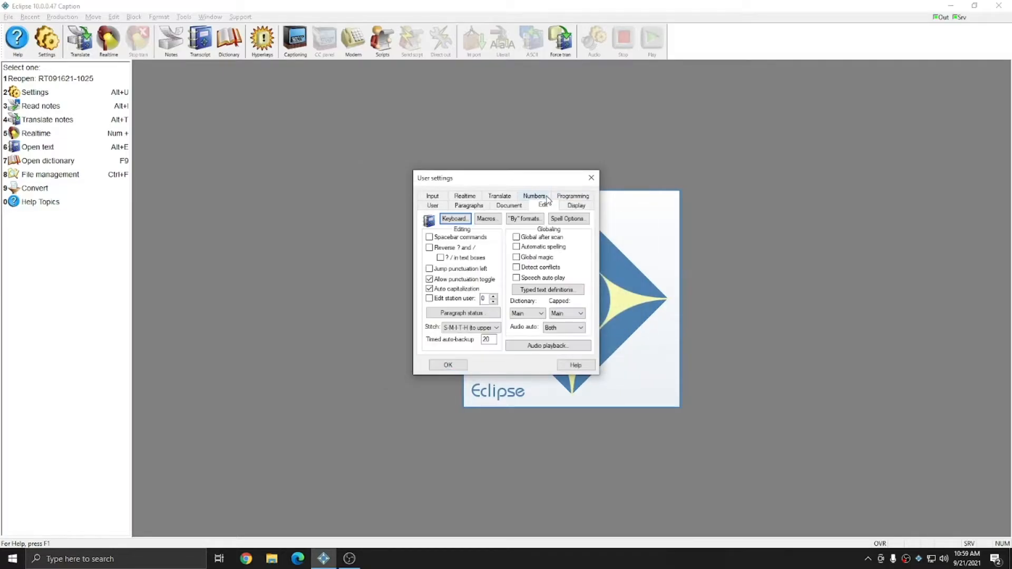
{"action": "left_click", "coordinate": [496, 219]}
{"action": "left_click", "coordinate": [504, 275]}
{"action": "type", "text": "cc"}
{"action": "scroll", "coordinate": [528, 300], "scroll_direction": "down", "scroll_amount": 5}
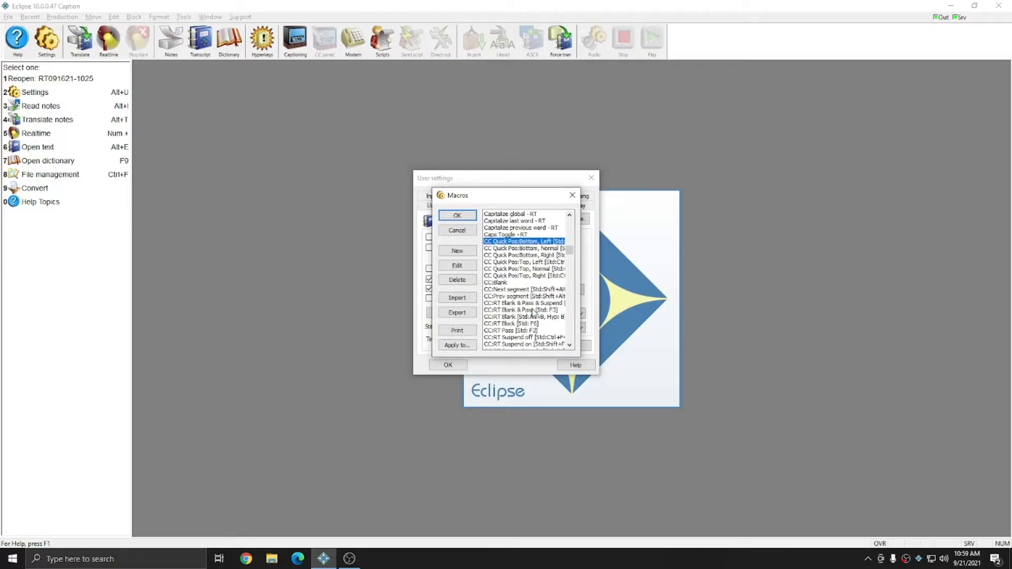
{"action": "left_click", "coordinate": [535, 311]}
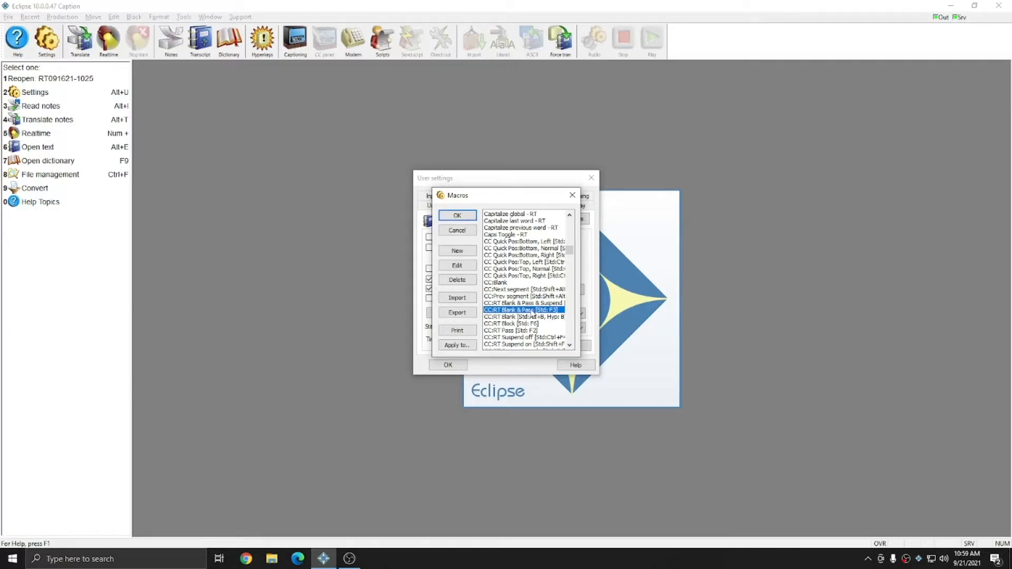
{"action": "double_click", "coordinate": [533, 315]}
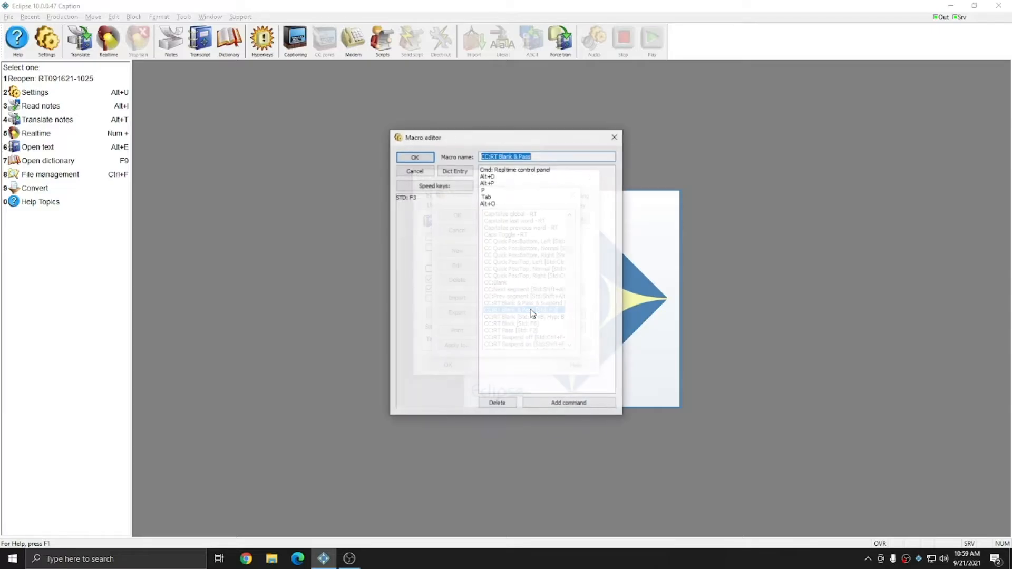
- Define the steno stroke PWHRAPBG for the Blank & Pass macro in the main dictionary and save the user settings
{"action": "left_click", "coordinate": [459, 171]}
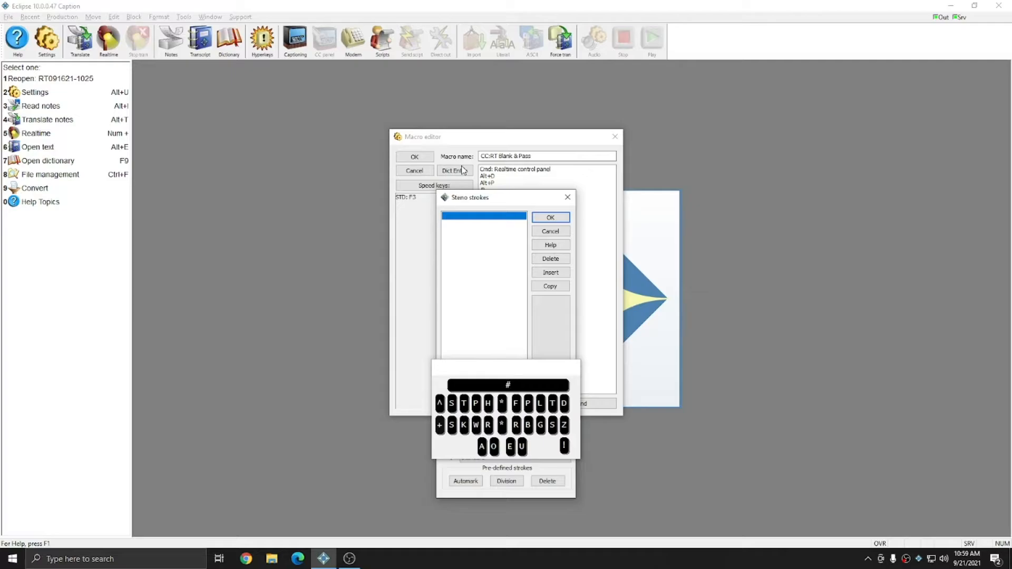
{"action": "type", "text": "PWHRAPBG"}
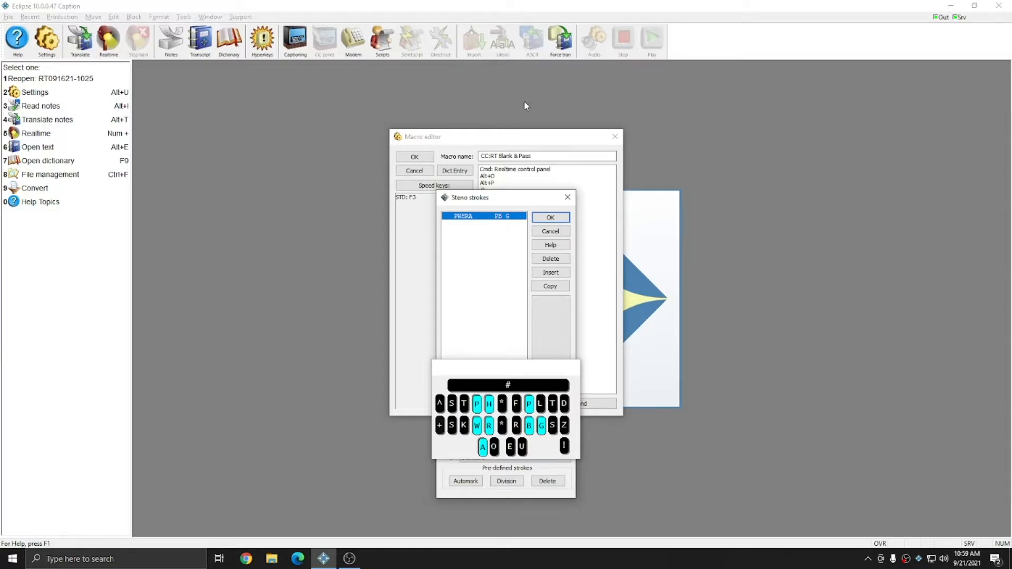
{"action": "left_click", "coordinate": [551, 217]}
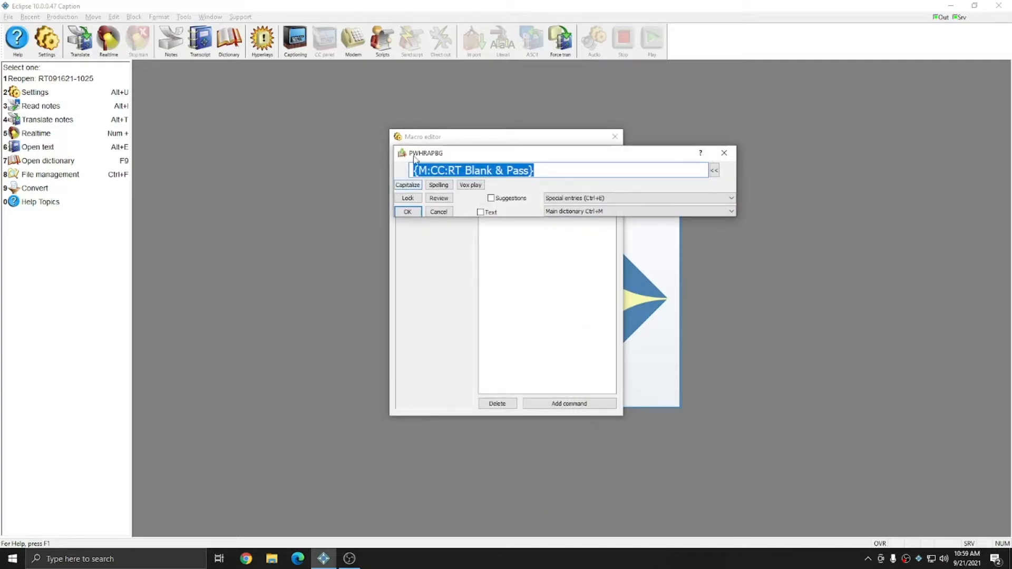
{"action": "left_click", "coordinate": [625, 214]}
{"action": "left_click", "coordinate": [625, 214]}
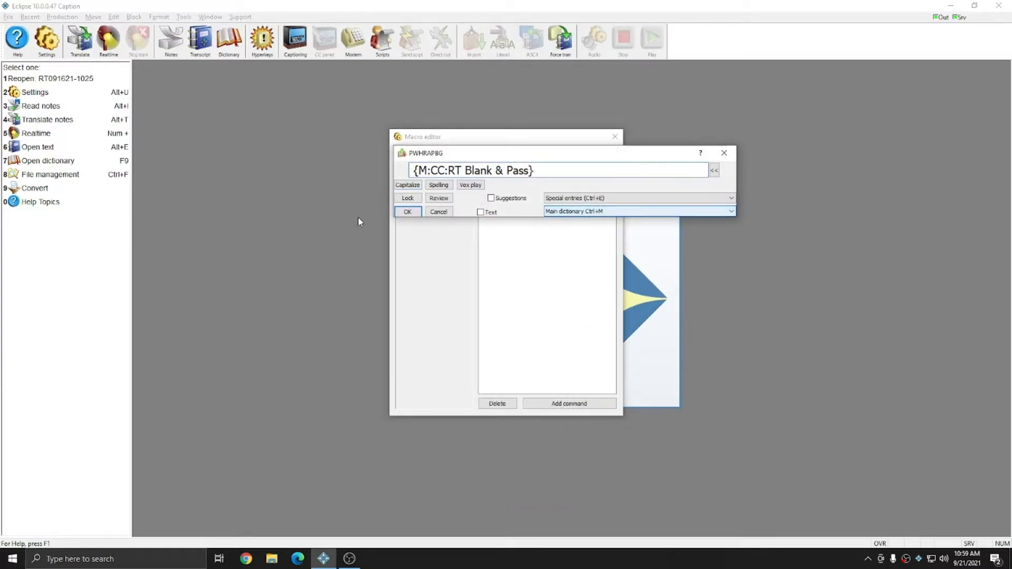
{"action": "left_click", "coordinate": [413, 216]}
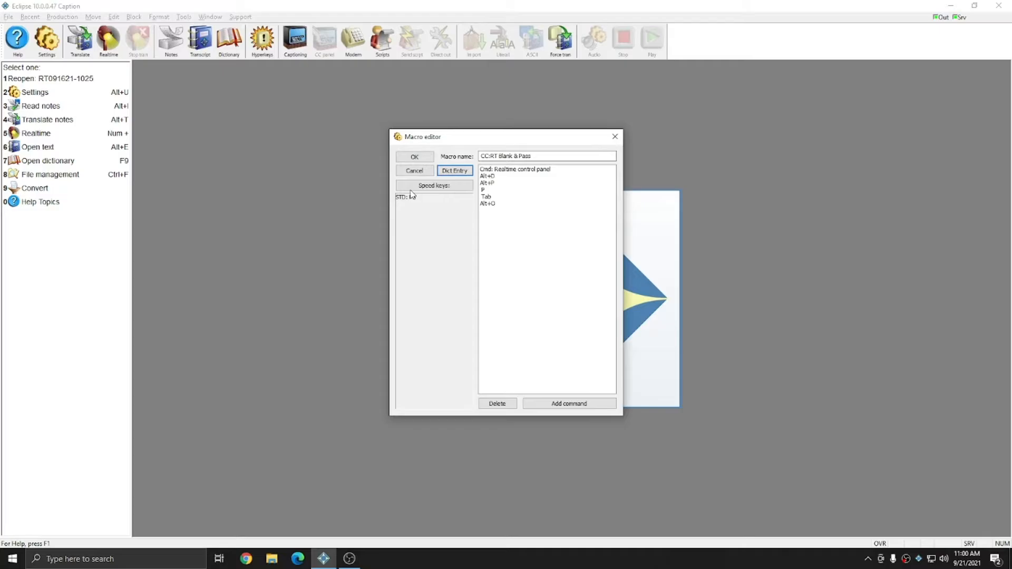
{"action": "left_click", "coordinate": [412, 157]}
{"action": "left_click", "coordinate": [457, 216]}
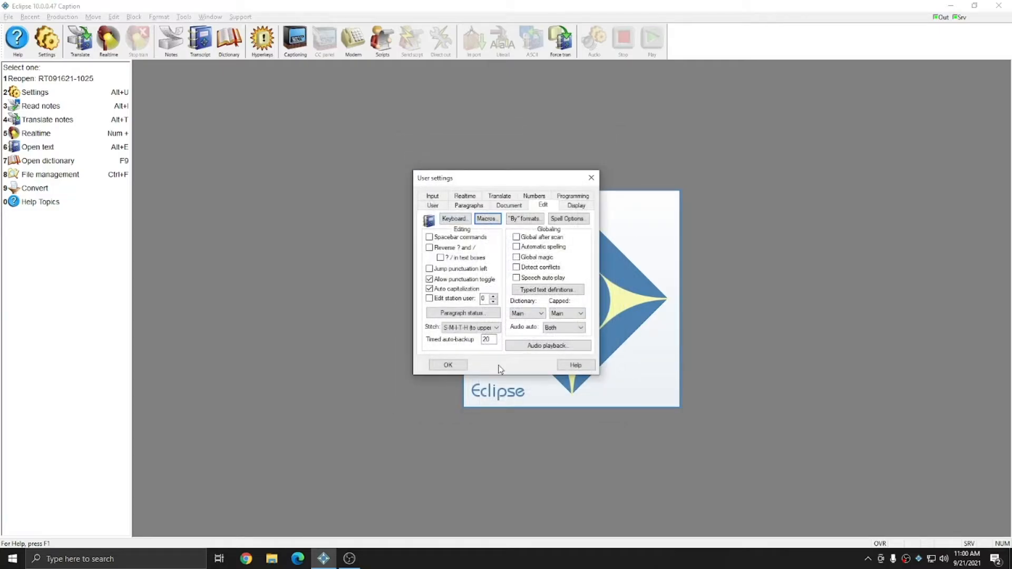
{"action": "left_click", "coordinate": [447, 365]}
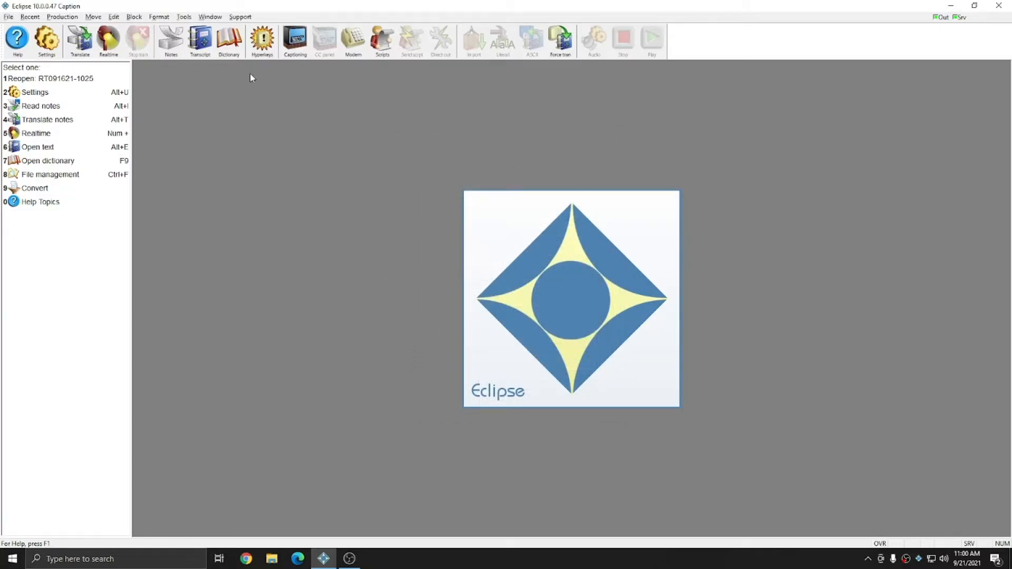
- Search the main dictionary for "blank" and check the properties of the {M:CC:RT Blank & Pass} entry
{"action": "left_click", "coordinate": [231, 42]}
{"action": "key", "text": "Return"}
{"action": "type", "text": "1"}
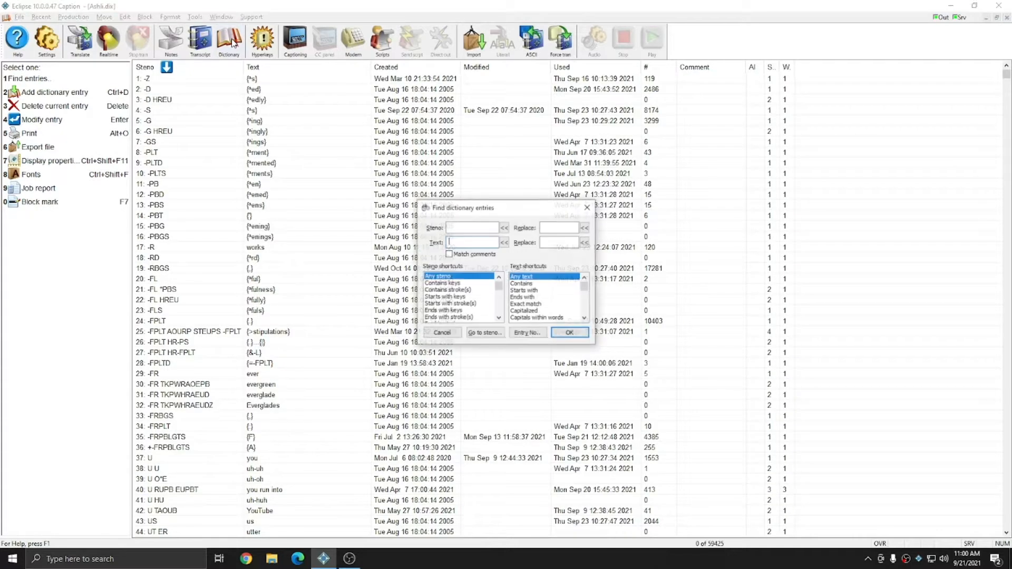
{"action": "type", "text": "blank"}
{"action": "key", "text": "Return"}
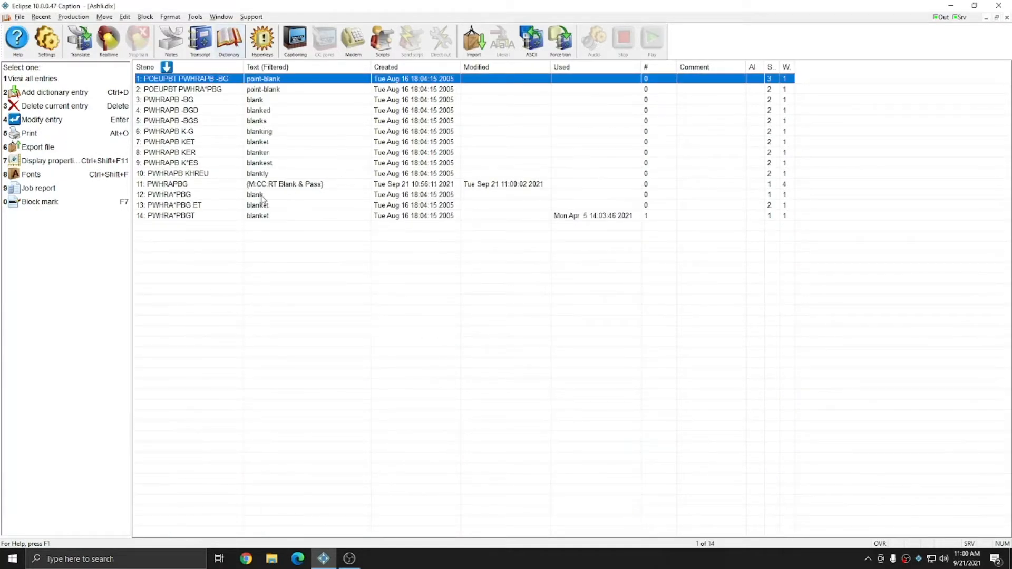
{"action": "double_click", "coordinate": [264, 184]}
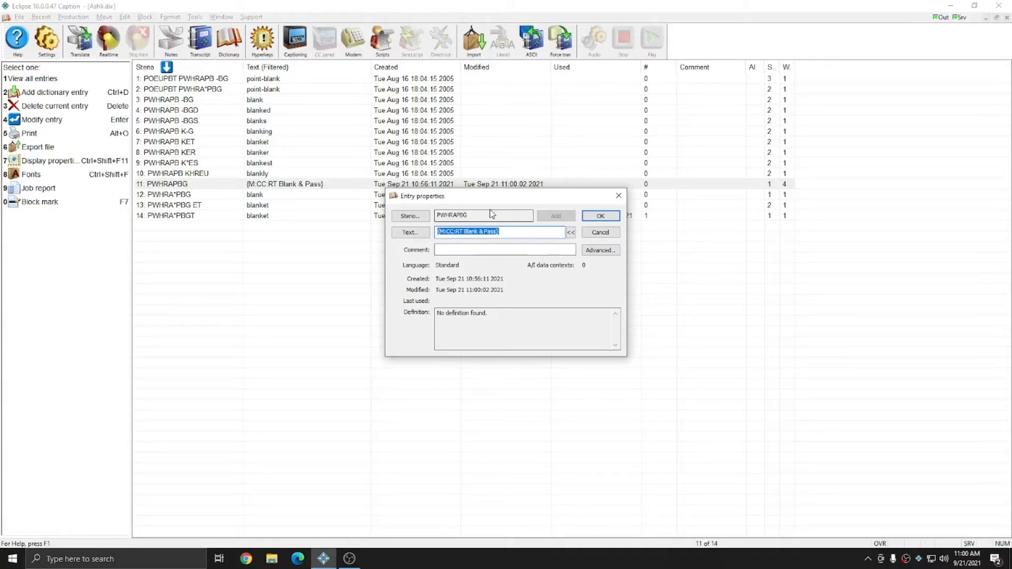
{"action": "key", "text": "Escape"}
{"action": "key", "text": "Escape"}
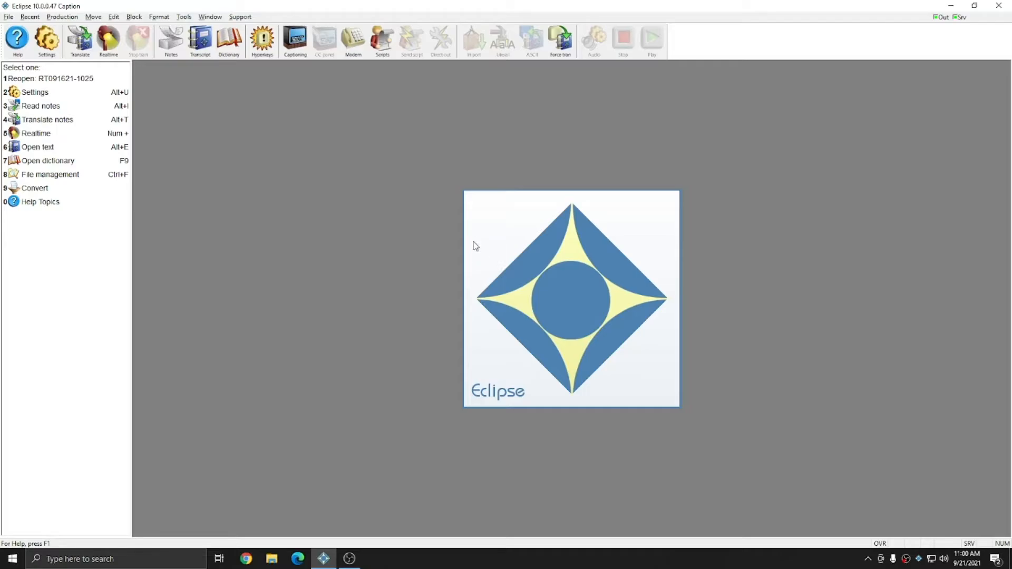
- Start translating the Blank & Pass notes in virtual realtime with output enabled, and move the caption preview clear of the transcript's beginning
{"action": "key", "text": "alt+t"}
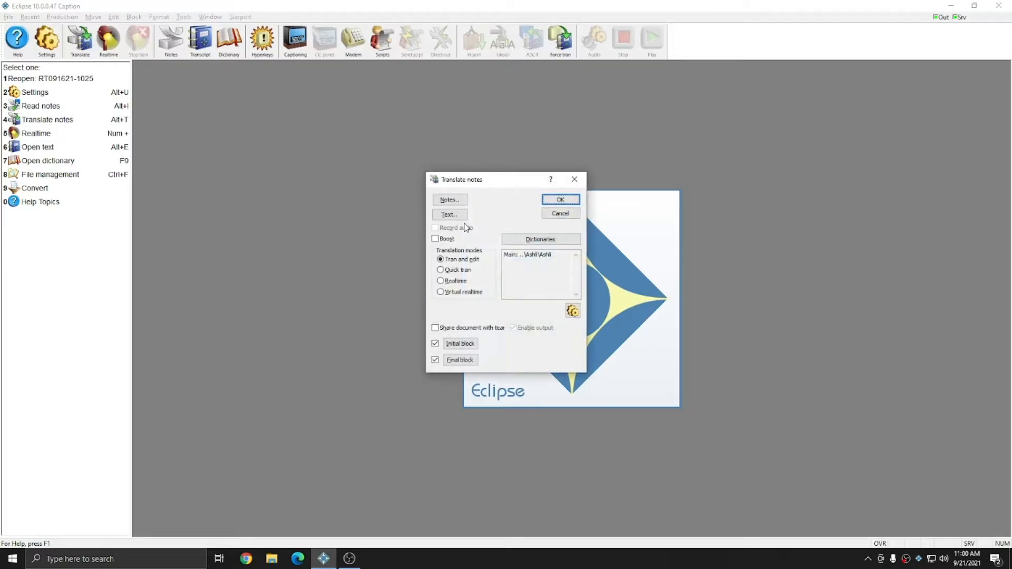
{"action": "left_click", "coordinate": [455, 200]}
{"action": "double_click", "coordinate": [469, 239]}
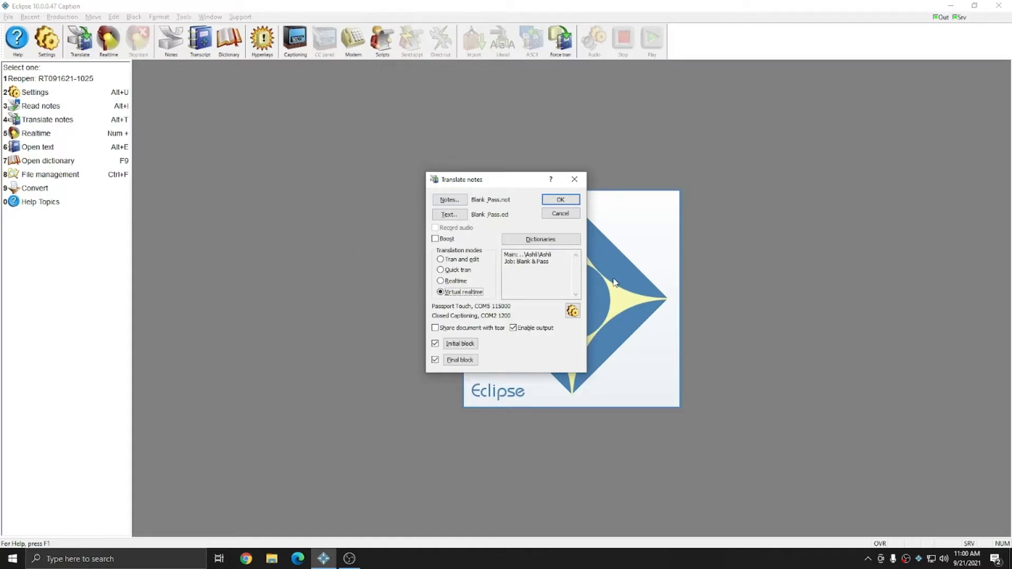
{"action": "left_click", "coordinate": [558, 202]}
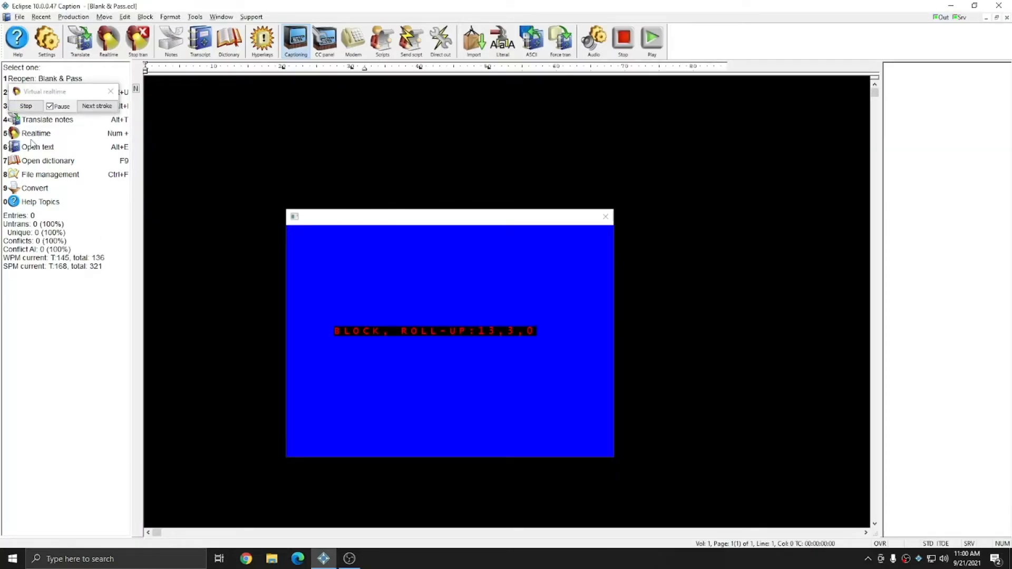
{"action": "left_click_drag", "start_coordinate": [475, 223], "coordinate": [704, 246]}
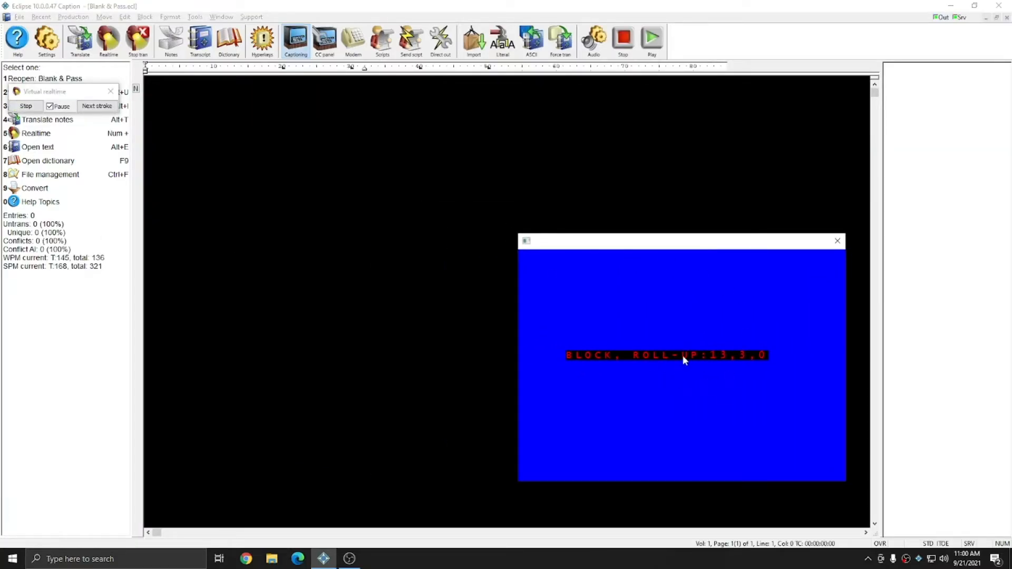
- Advance the virtual realtime strokes through "share with your viewers." and the PWHRAPBG macro stroke
{"action": "left_click", "coordinate": [92, 106]}
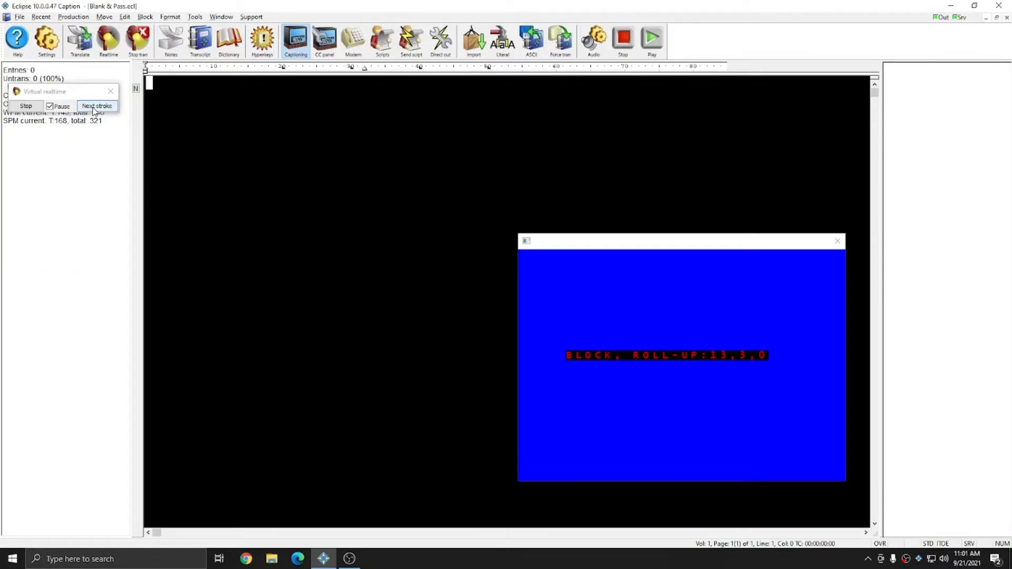
{"action": "left_click", "coordinate": [93, 108]}
{"action": "left_click", "coordinate": [94, 107]}
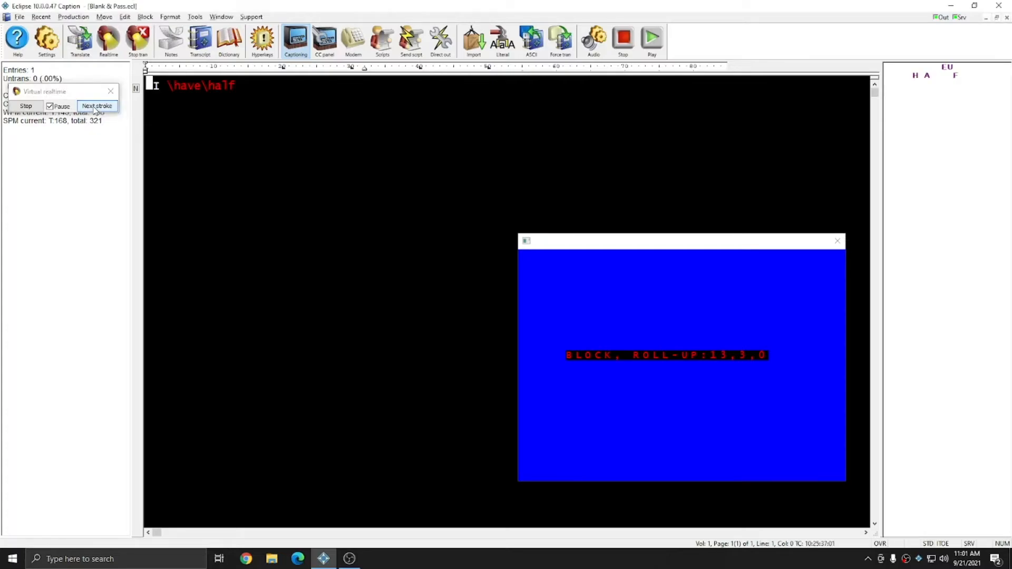
{"action": "left_click", "coordinate": [94, 107]}
{"action": "left_click", "coordinate": [95, 107]}
{"action": "left_click", "coordinate": [96, 107]}
{"action": "left_click", "coordinate": [96, 107]}
{"action": "left_click", "coordinate": [96, 107]}
{"action": "left_click", "coordinate": [96, 106]}
{"action": "left_click", "coordinate": [97, 108]}
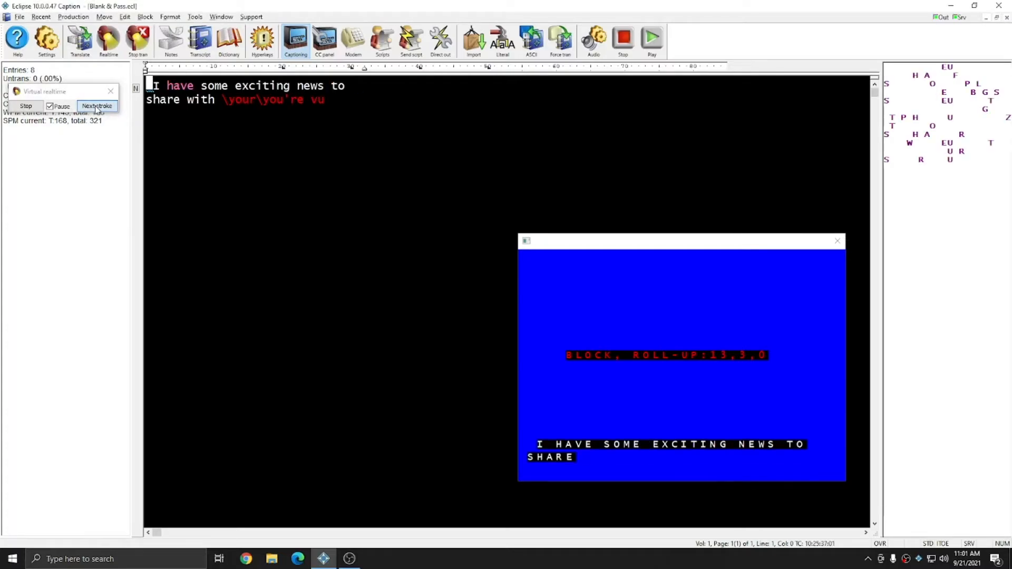
{"action": "left_click", "coordinate": [97, 108]}
{"action": "left_click", "coordinate": [96, 108]}
{"action": "left_click", "coordinate": [97, 107]}
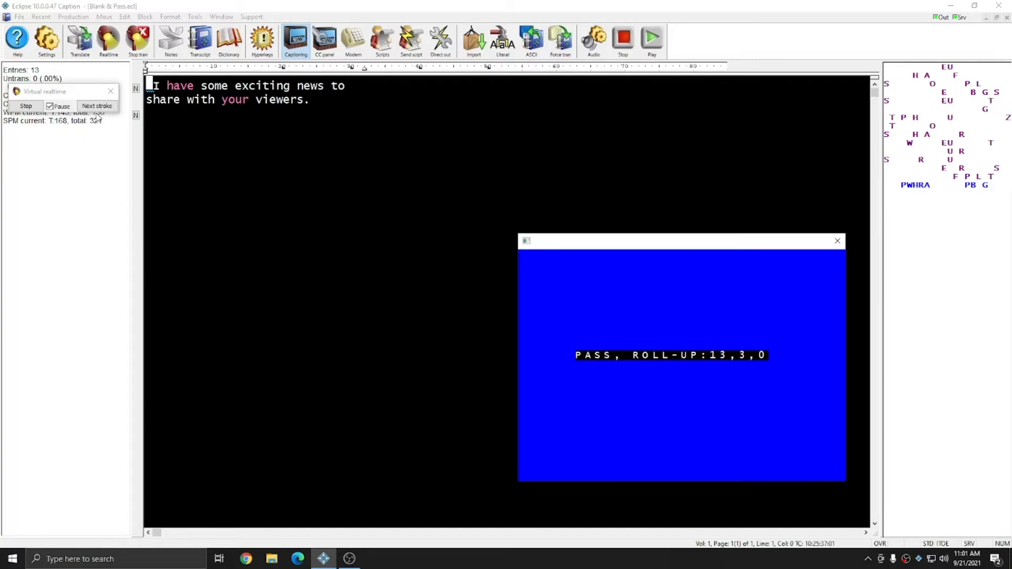
- Check the Auto-block and Mode options of the Closed Captioning output format, then return to the end of the transcript's first sentence
{"action": "left_click", "coordinate": [47, 41]}
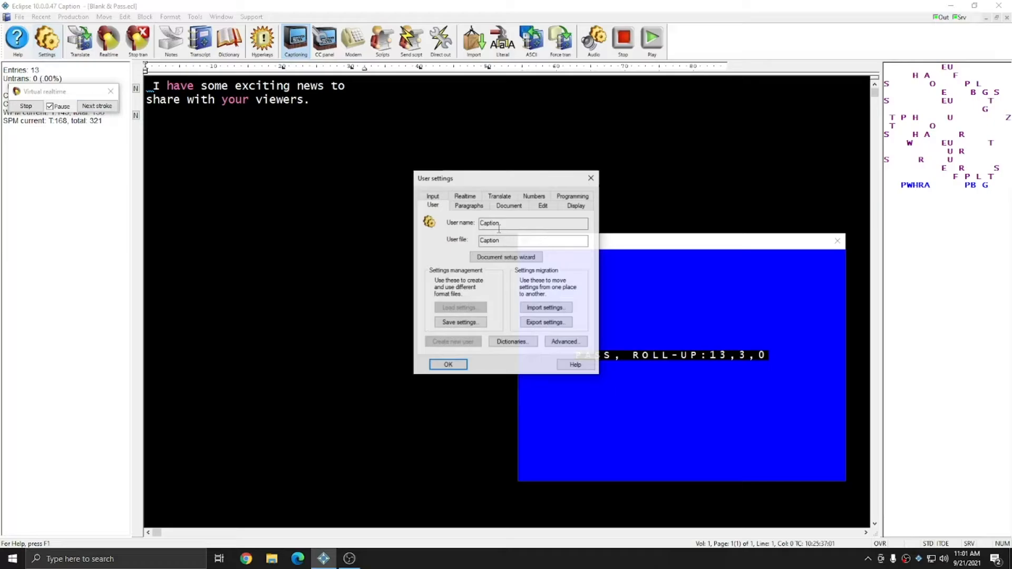
{"action": "left_click", "coordinate": [465, 205]}
{"action": "double_click", "coordinate": [527, 242]}
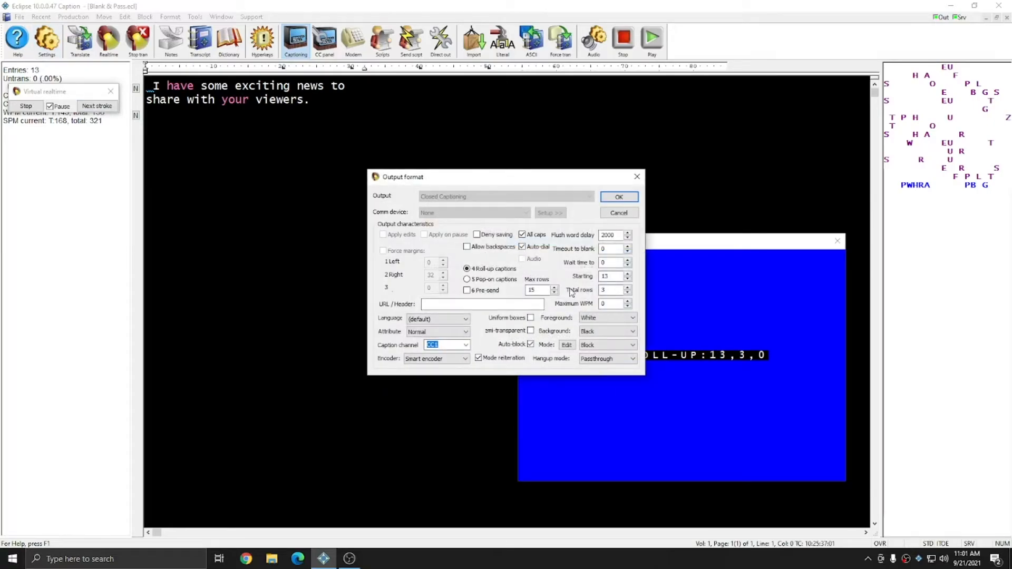
{"action": "left_click", "coordinate": [618, 197]}
{"action": "left_click", "coordinate": [592, 178]}
{"action": "left_click", "coordinate": [322, 101]}
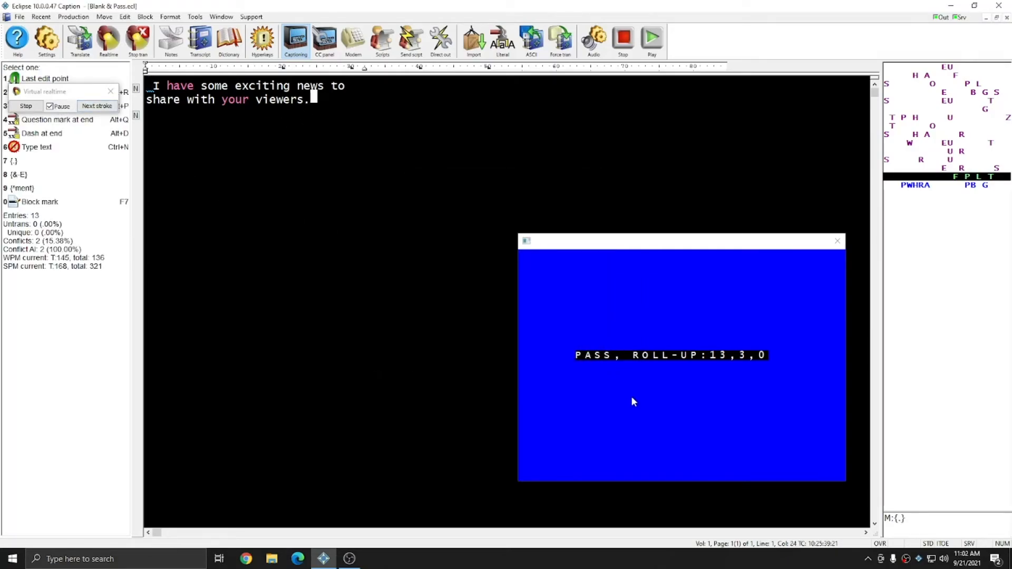
- Advance the virtual realtime strokes through "Beginning next month the city" so captions resume after the Blank & Pass stroke
{"action": "left_click", "coordinate": [93, 112]}
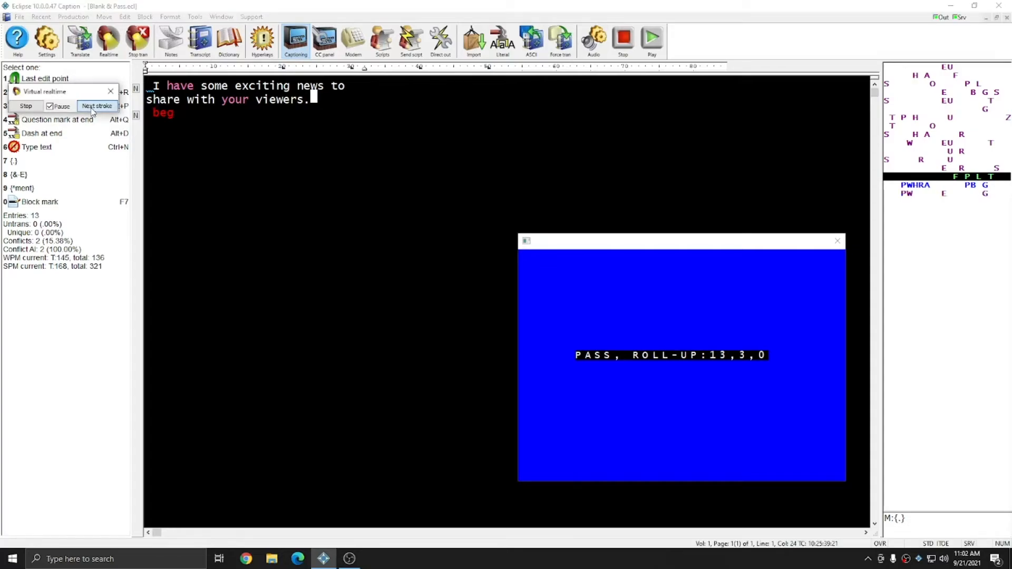
{"action": "left_click", "coordinate": [93, 113]}
{"action": "left_click", "coordinate": [93, 112]}
{"action": "left_click", "coordinate": [93, 112]}
{"action": "left_click", "coordinate": [93, 112]}
{"action": "left_click", "coordinate": [94, 112]}
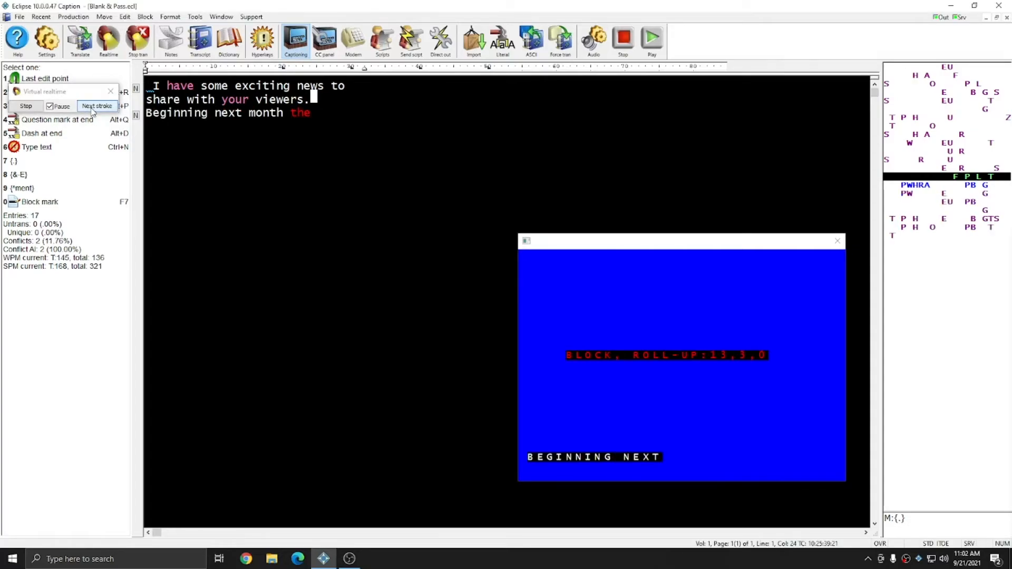
{"action": "left_click", "coordinate": [94, 112]}
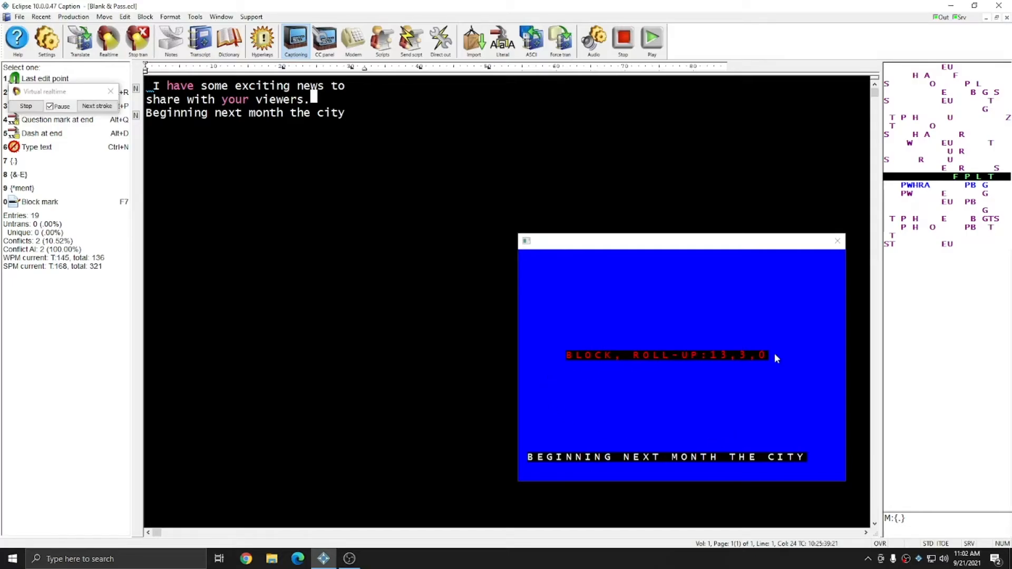
- Advance the strokes through "our upcoming fun run for kids." and the following PWHRAPBG macro stroke to the Speaker1 label
{"action": "left_click", "coordinate": [91, 109]}
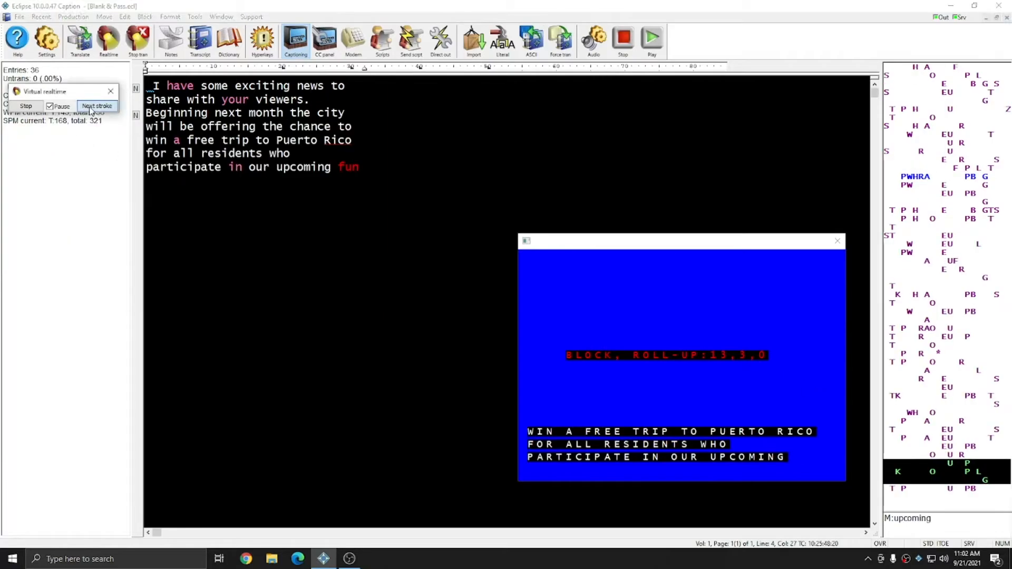
{"action": "left_click", "coordinate": [90, 109]}
{"action": "left_click", "coordinate": [91, 110]}
{"action": "left_click", "coordinate": [90, 110]}
{"action": "left_click", "coordinate": [91, 110]}
{"action": "left_click", "coordinate": [90, 110]}
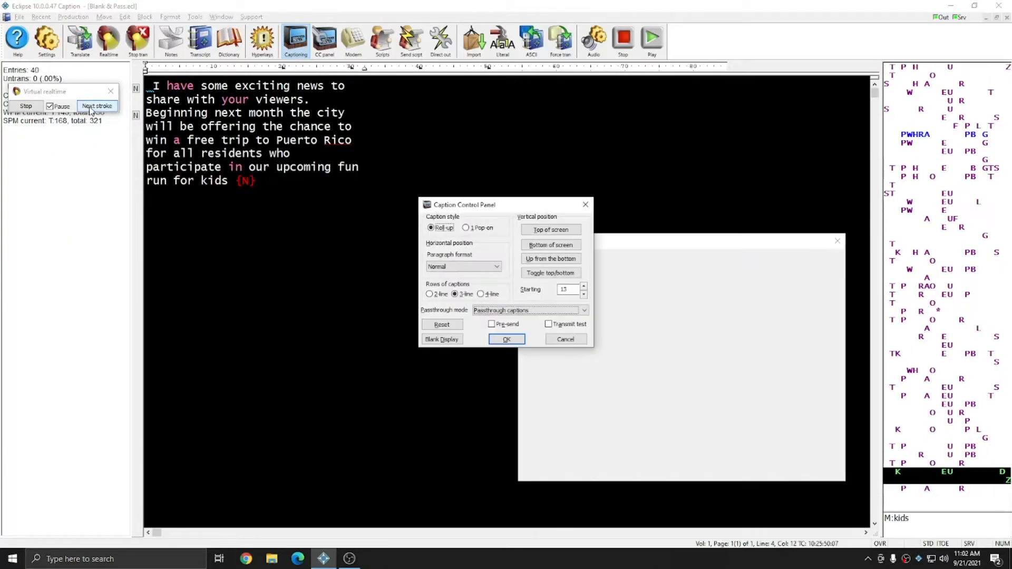
{"action": "left_click", "coordinate": [90, 109]}
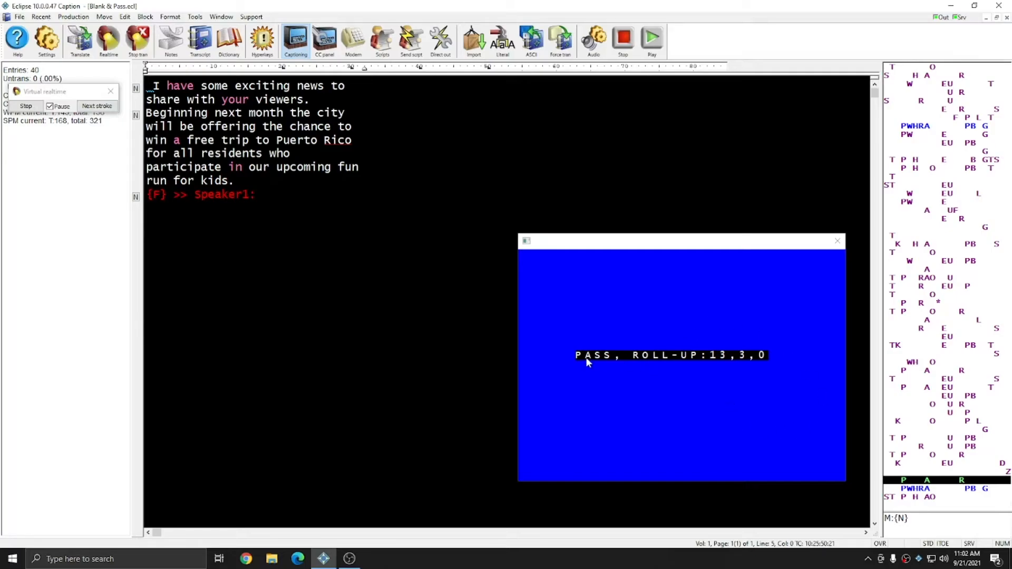
- Advance the strokes through Speaker1's question "What day is the fun run?" up to the Speaker2 change
{"action": "left_click", "coordinate": [88, 107]}
{"action": "left_click", "coordinate": [88, 107]}
{"action": "left_click", "coordinate": [88, 107]}
{"action": "left_click", "coordinate": [88, 108]}
{"action": "left_click", "coordinate": [88, 107]}
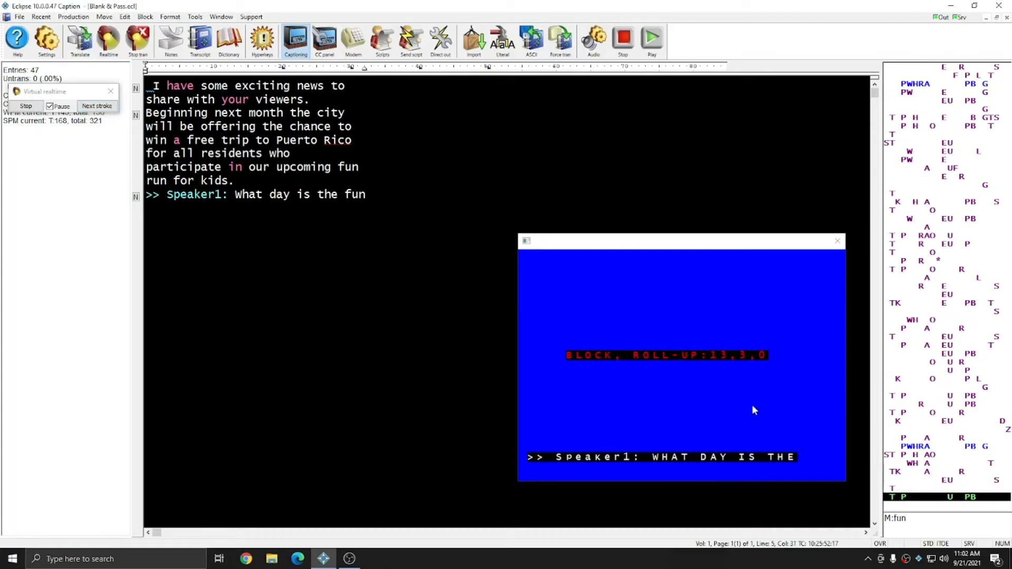
{"action": "left_click", "coordinate": [99, 110]}
{"action": "left_click", "coordinate": [98, 110]}
- Advance the strokes through Speaker2's answer "It will be on January 12 next year" and the next Blank & Pass macro stroke
{"action": "left_click", "coordinate": [98, 110]}
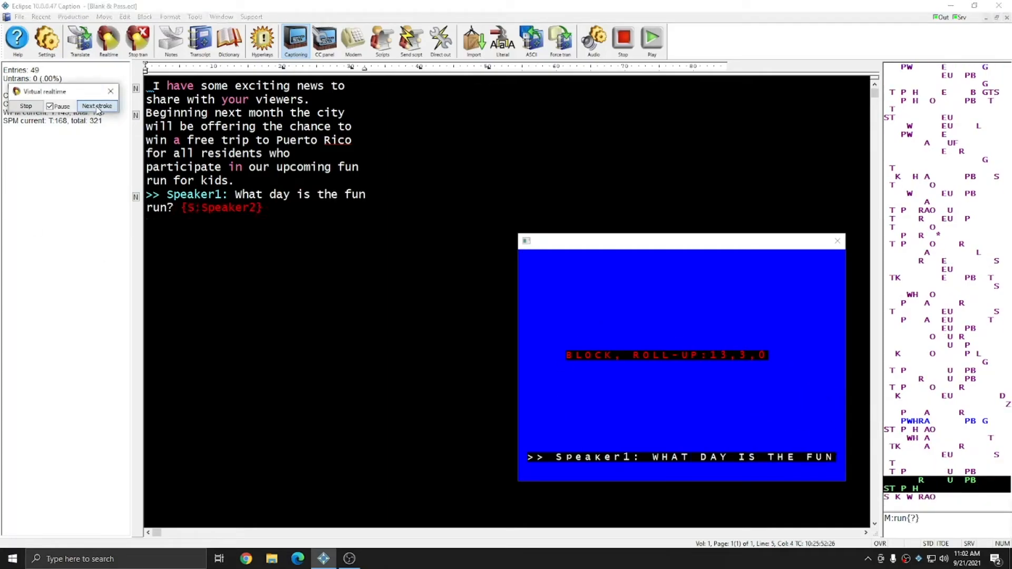
{"action": "left_click", "coordinate": [98, 110]}
{"action": "left_click", "coordinate": [98, 110]}
{"action": "left_click", "coordinate": [99, 110]}
{"action": "left_click", "coordinate": [99, 110]}
{"action": "left_click", "coordinate": [99, 110]}
{"action": "left_click", "coordinate": [98, 110]}
{"action": "left_click", "coordinate": [98, 109]}
{"action": "left_click", "coordinate": [98, 109]}
{"action": "left_click", "coordinate": [98, 109]}
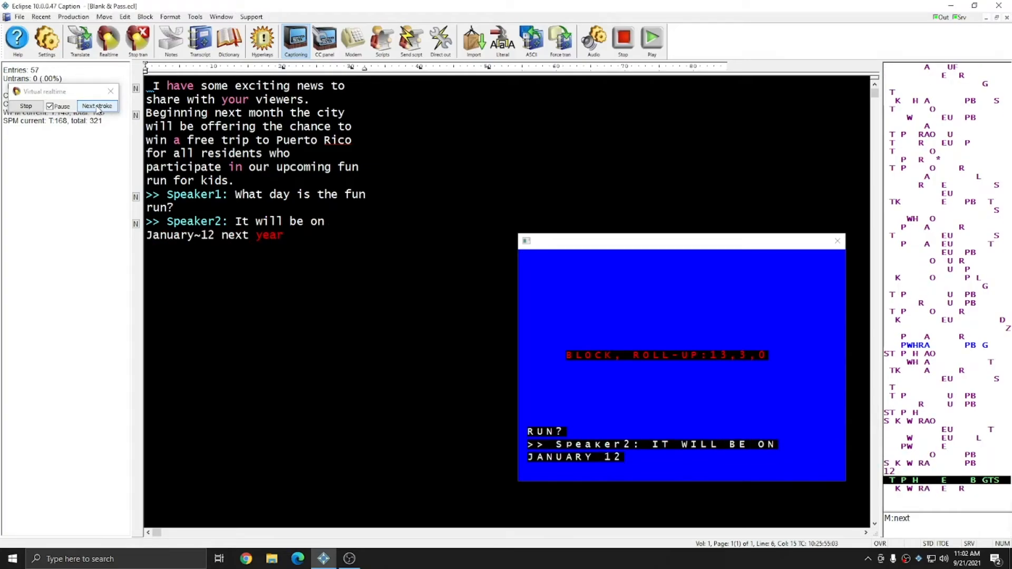
{"action": "left_click", "coordinate": [98, 110]}
{"action": "left_click", "coordinate": [98, 109]}
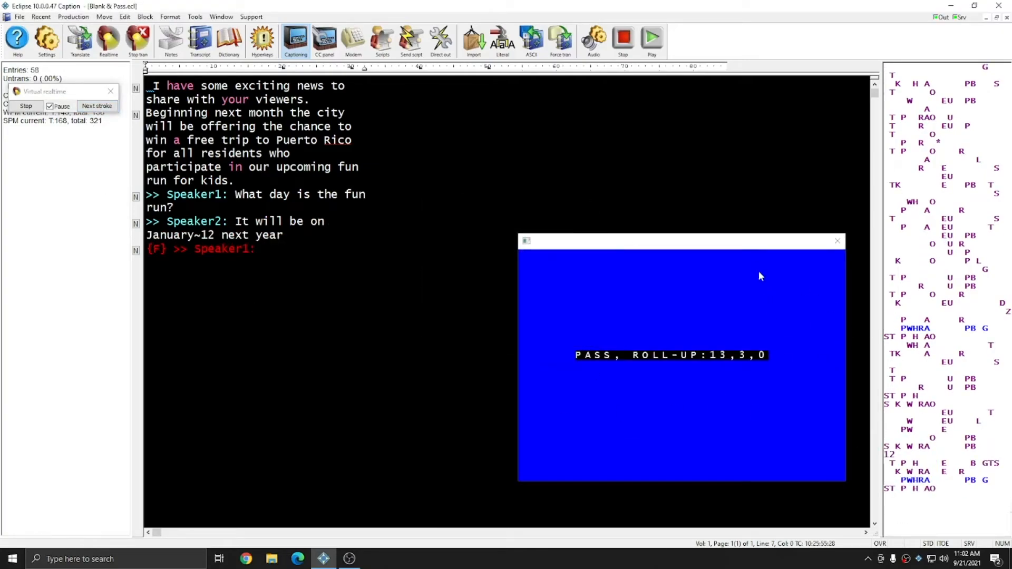
- Advance the strokes through Speaker1's closing line "That is great thank you for coming"
{"action": "left_click", "coordinate": [95, 107]}
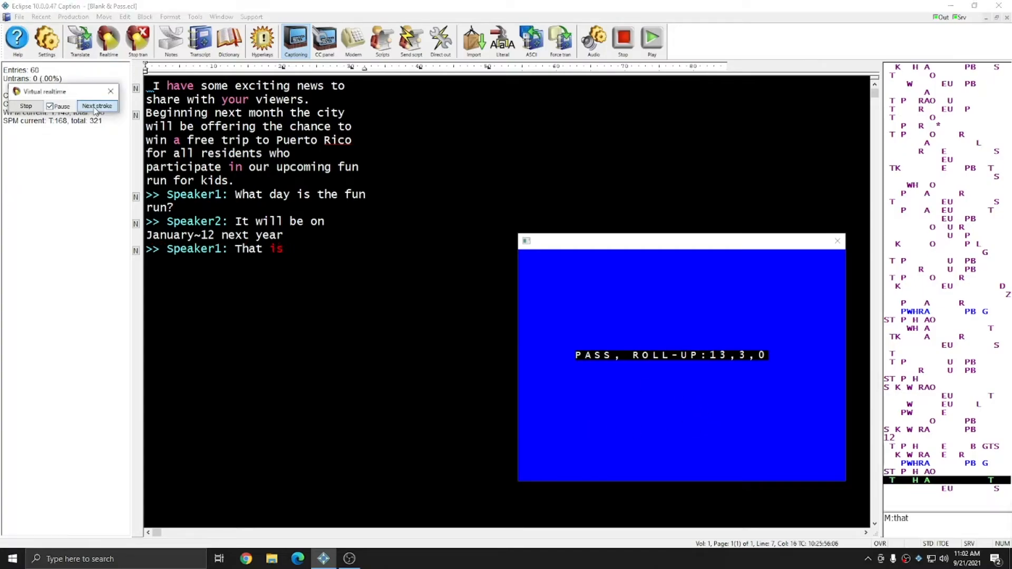
{"action": "left_click", "coordinate": [95, 108]}
{"action": "left_click", "coordinate": [94, 108]}
{"action": "left_click", "coordinate": [95, 108]}
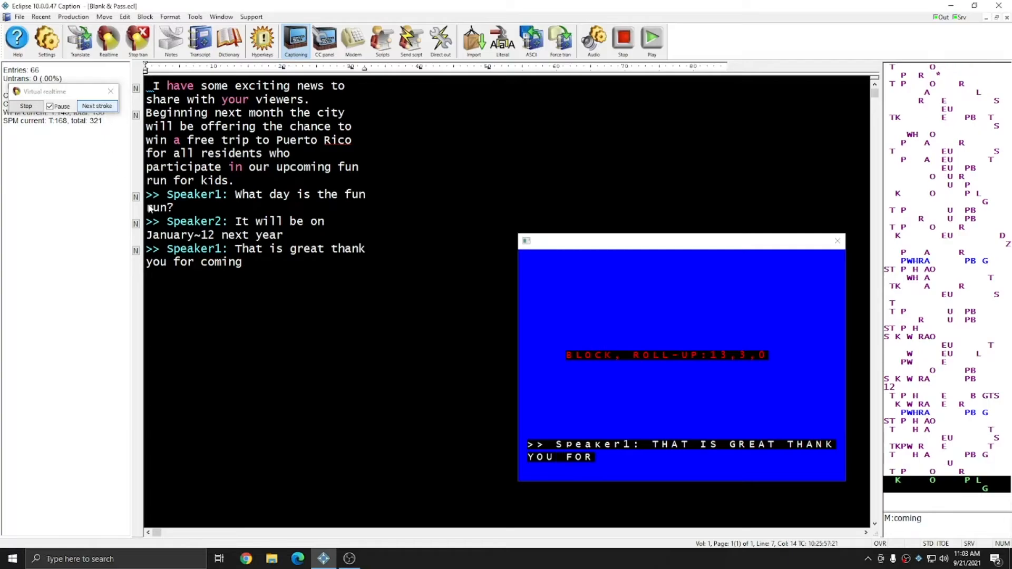